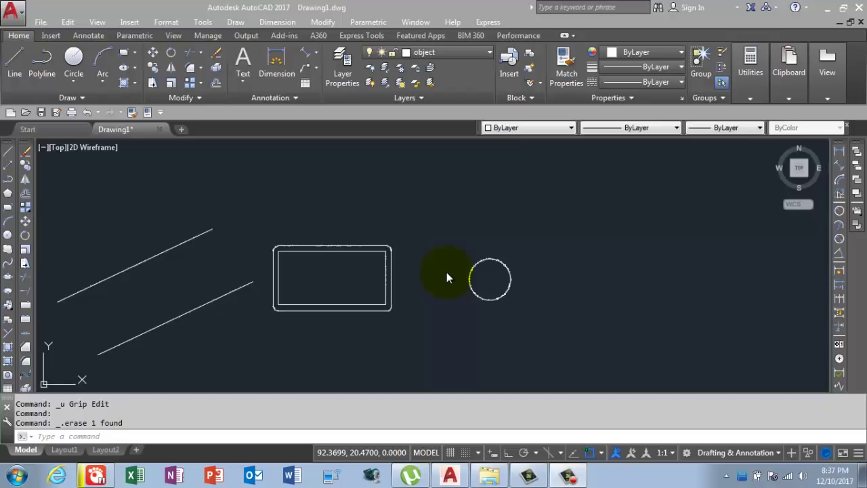
pyautogui.click(345, 248)
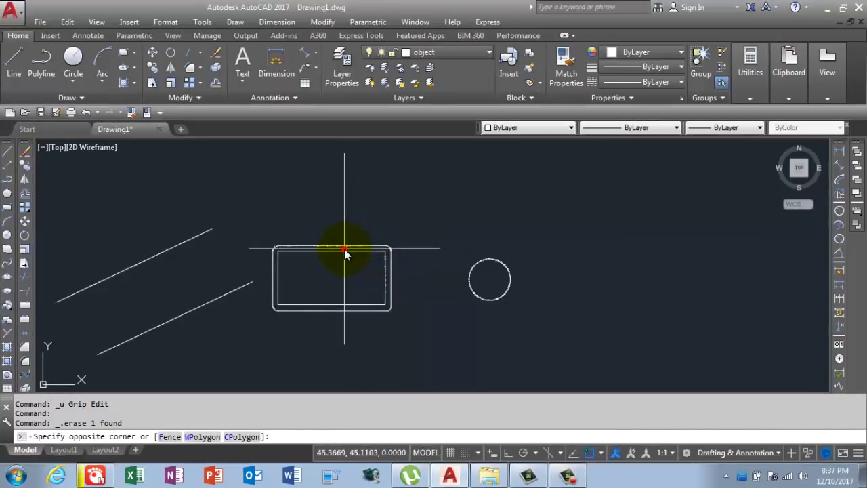
pyautogui.click(334, 254)
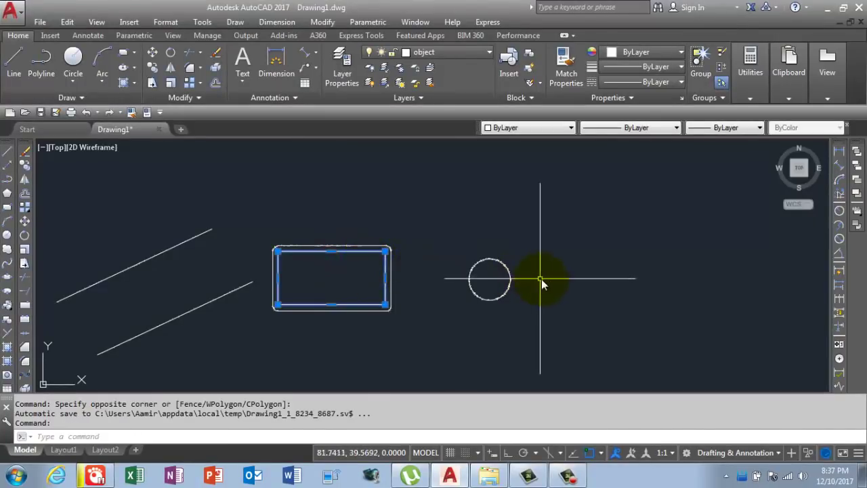
pyautogui.press('Escape')
pyautogui.press('Escape')
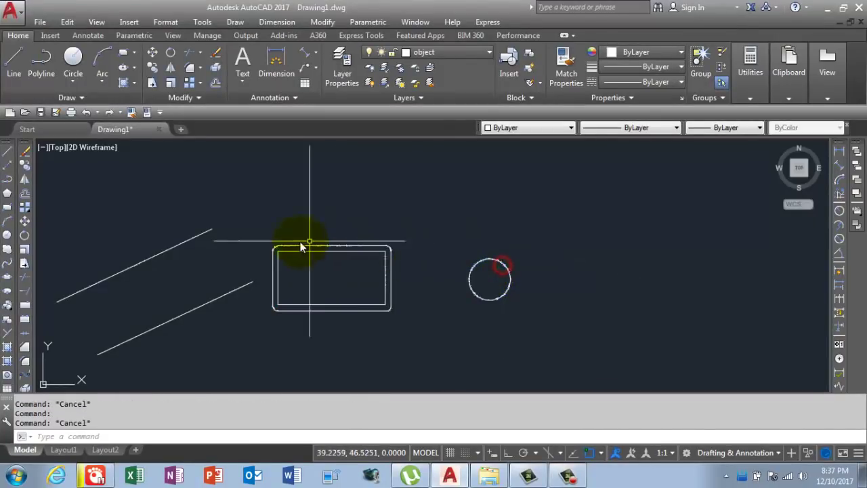
pyautogui.click(183, 242)
pyautogui.press('Escape')
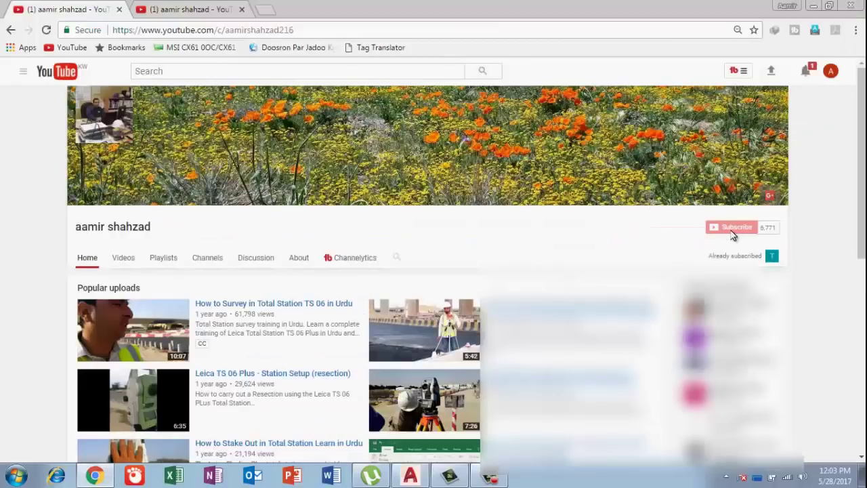
# - On YouTube in the browser, subscribe to the channel and turn on all notifications for it
pyautogui.click(733, 231)
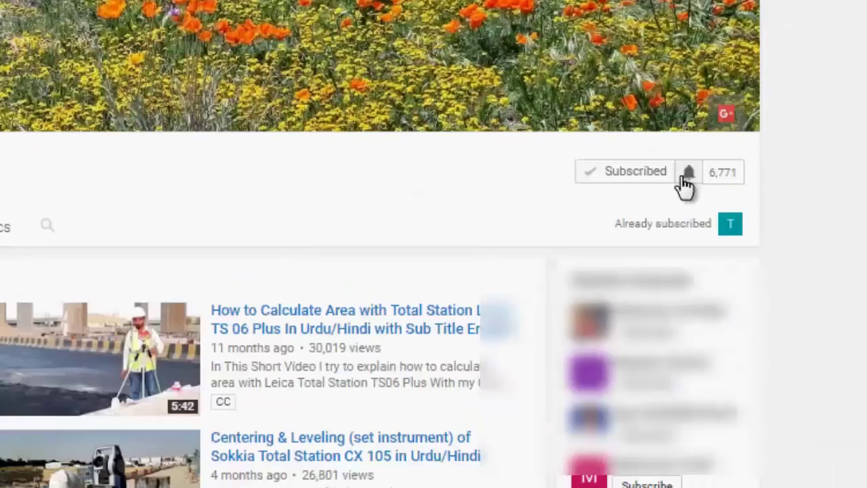
pyautogui.click(687, 175)
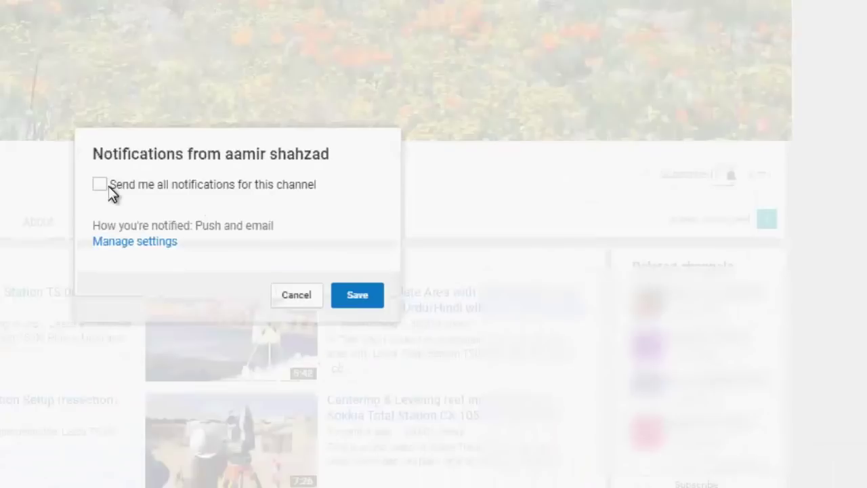
pyautogui.click(108, 185)
pyautogui.click(357, 296)
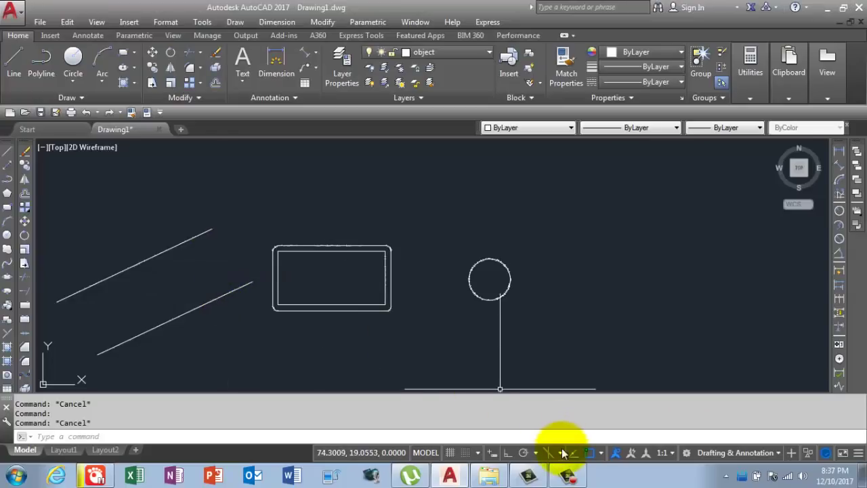
pyautogui.click(571, 478)
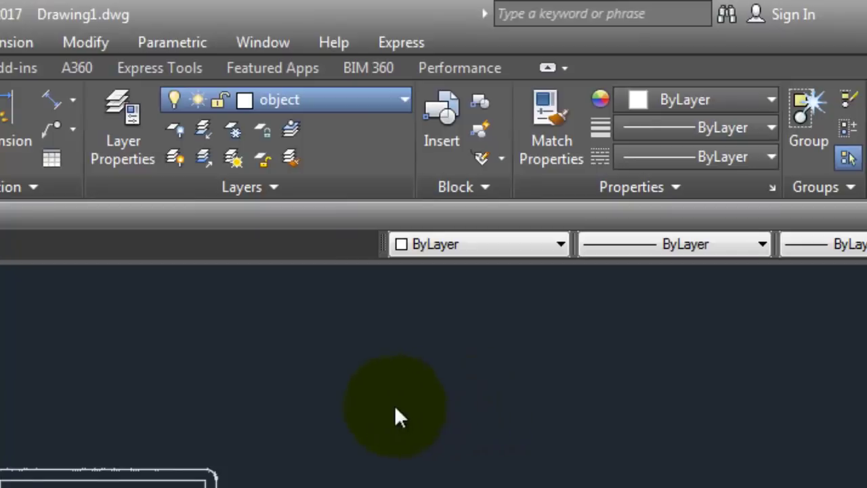
pyautogui.click(391, 369)
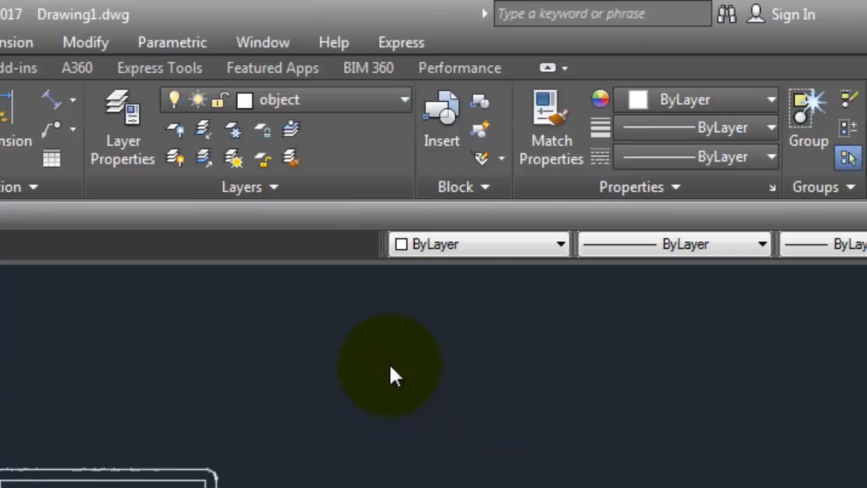
# - Make Center Line the current layer and accept Default as its lineweight in the layer properties
pyautogui.click(374, 100)
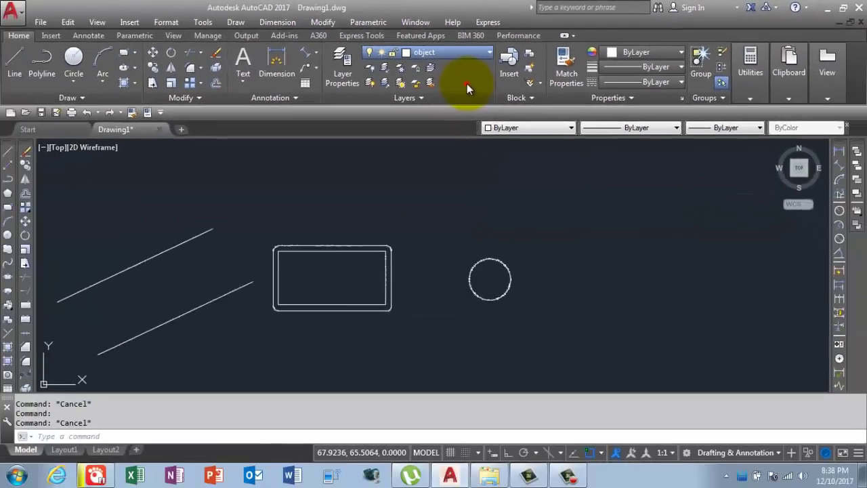
pyautogui.click(360, 159)
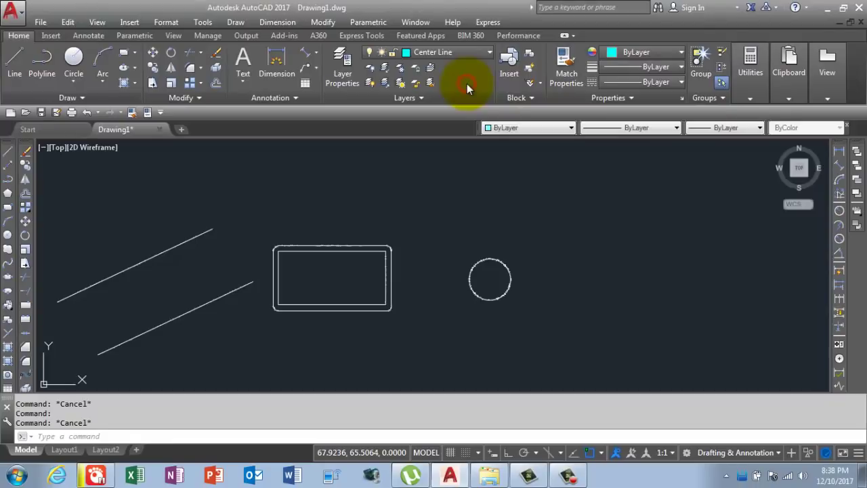
pyautogui.click(347, 69)
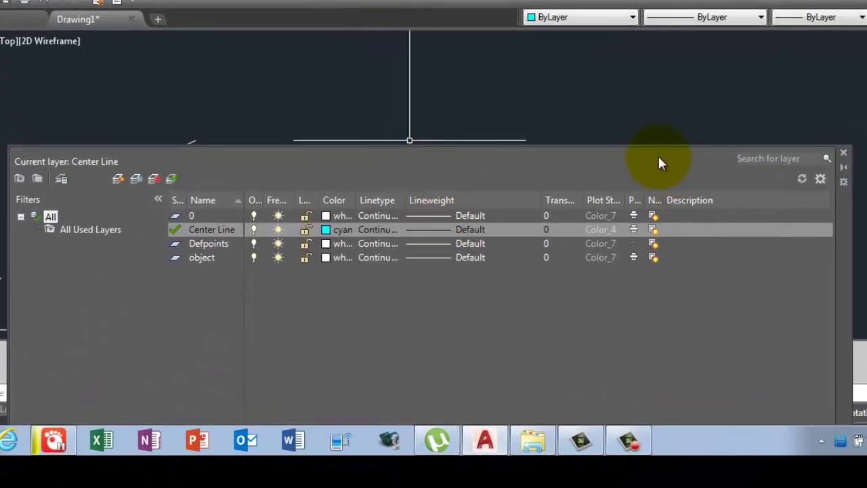
pyautogui.click(641, 153)
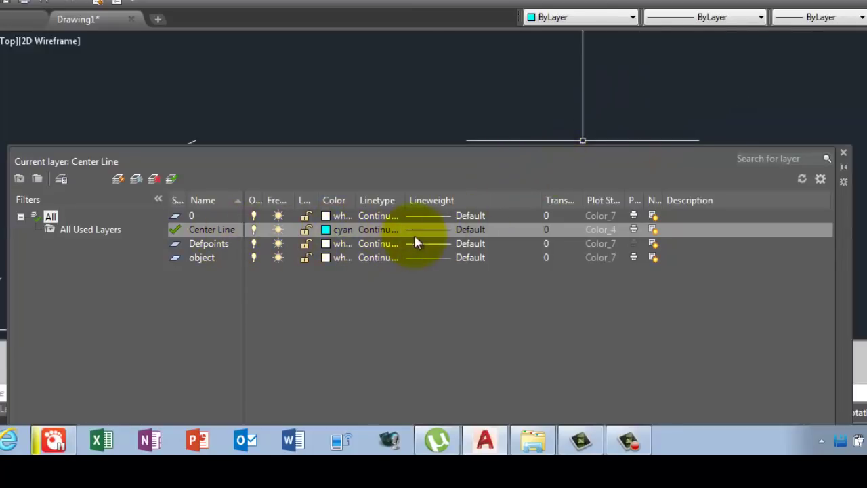
pyautogui.click(433, 230)
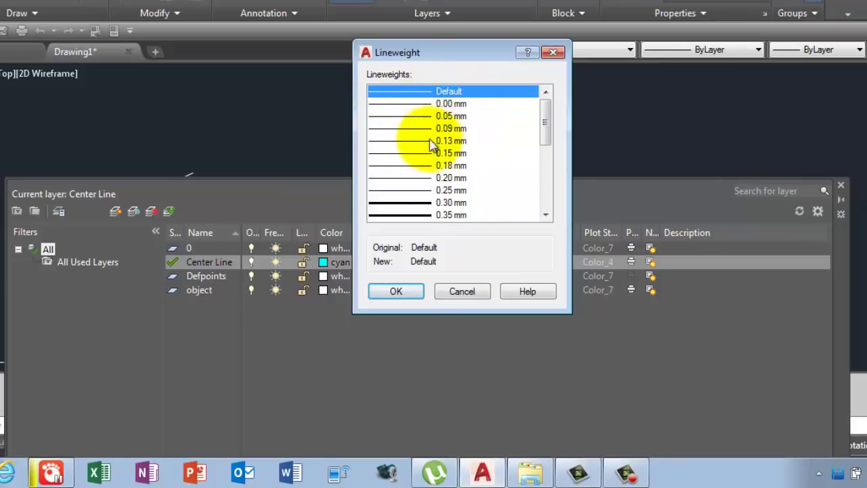
pyautogui.click(396, 292)
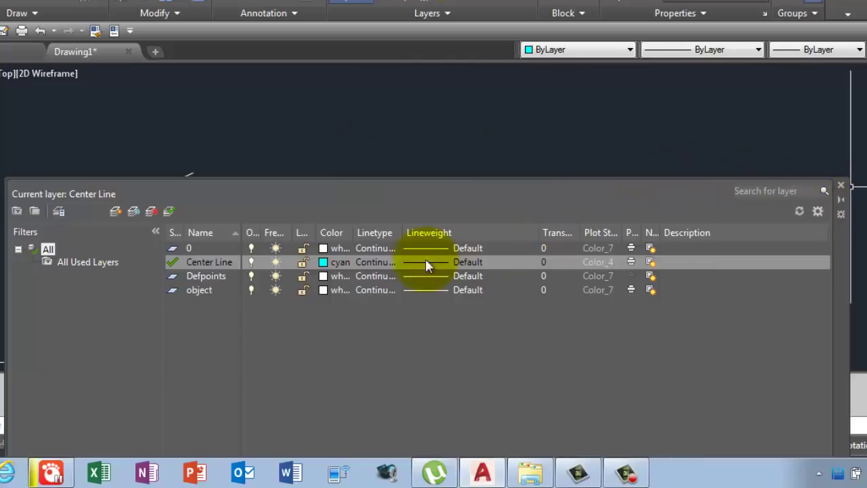
pyautogui.click(841, 186)
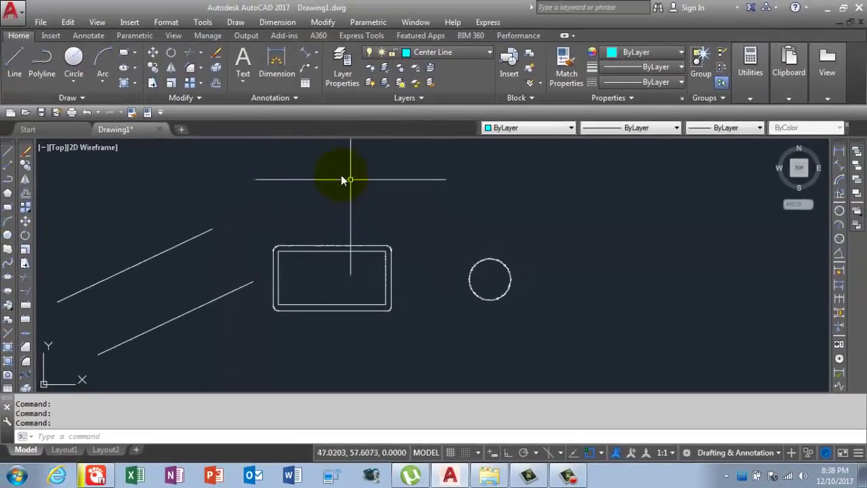
# - Create a centerline between the upper and lower edges of the inner rectangle
pyautogui.click(85, 36)
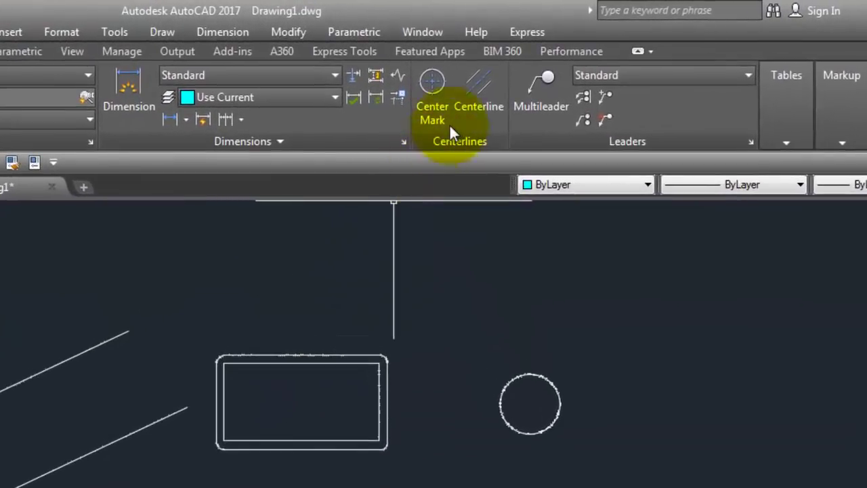
pyautogui.click(478, 98)
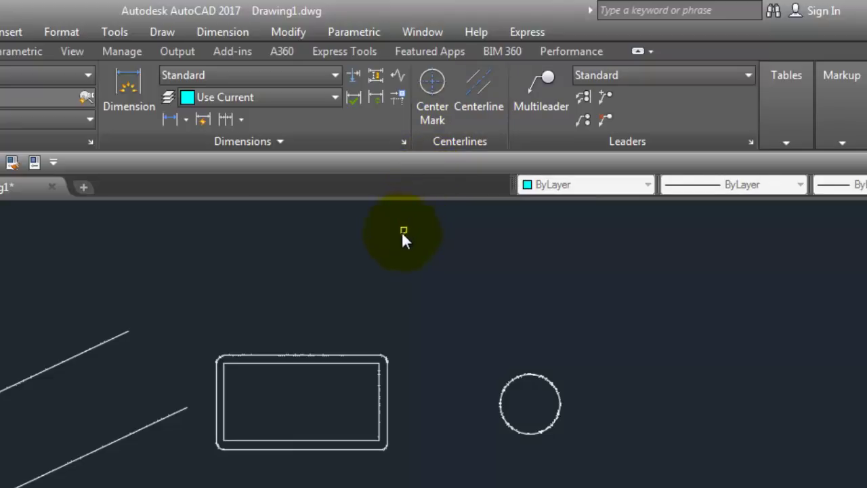
pyautogui.click(318, 363)
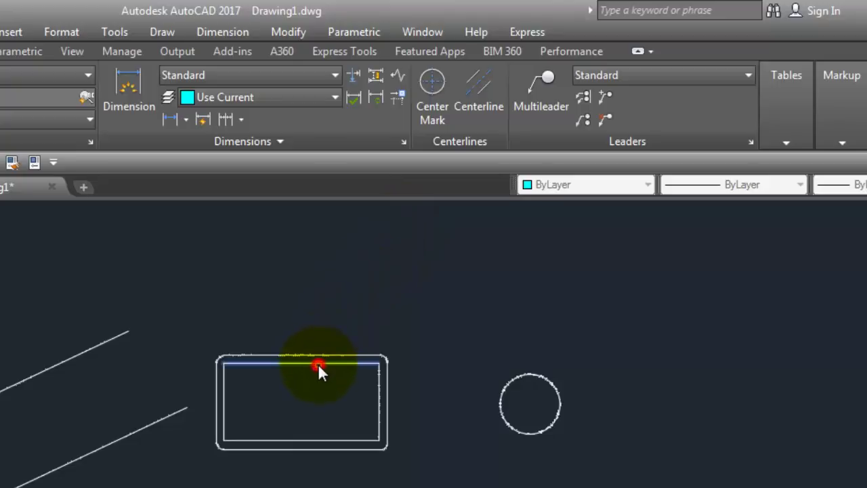
pyautogui.click(324, 441)
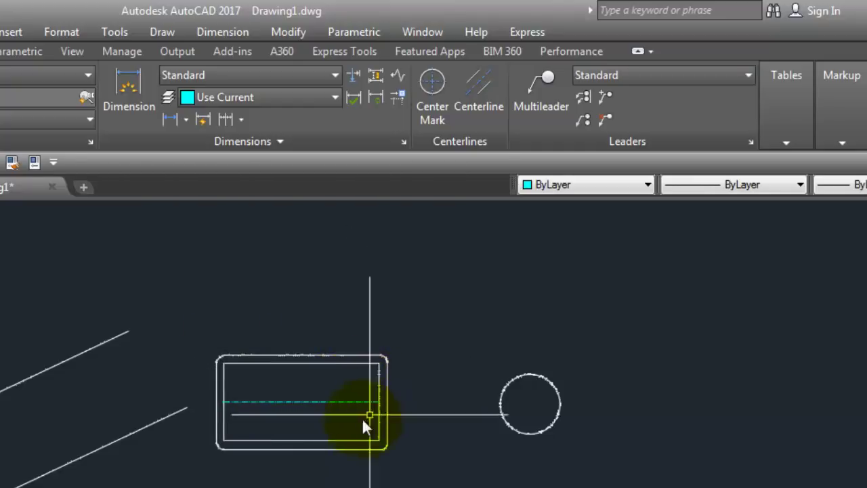
# - Examine the centerline's dash pattern and how its two ends meet the inner rectangle's vertical sides
pyautogui.scroll(7, 229, 408)
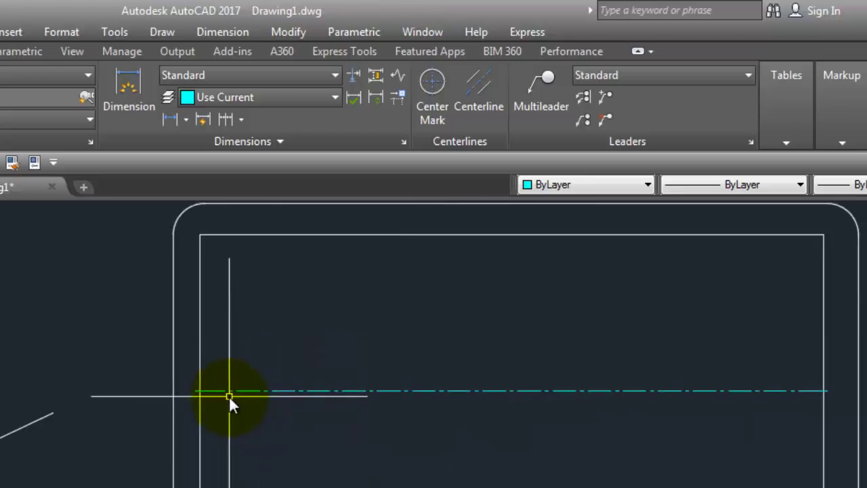
pyautogui.scroll(5, 229, 395)
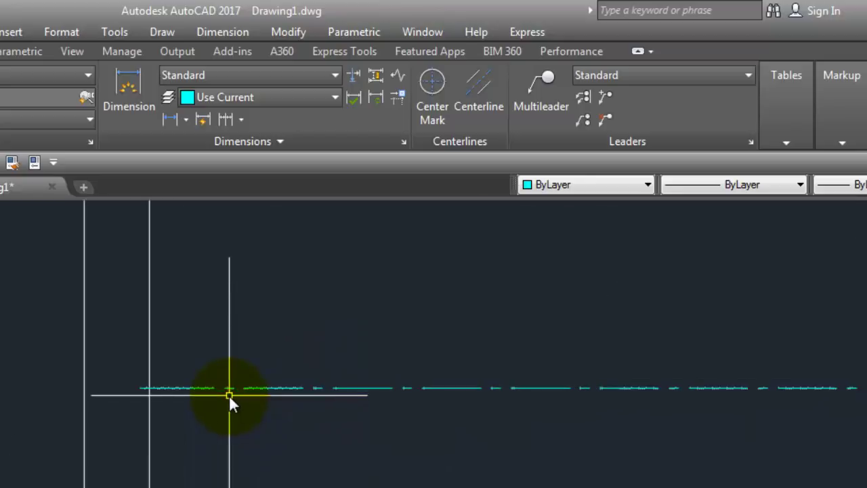
pyautogui.scroll(-2, 218, 390)
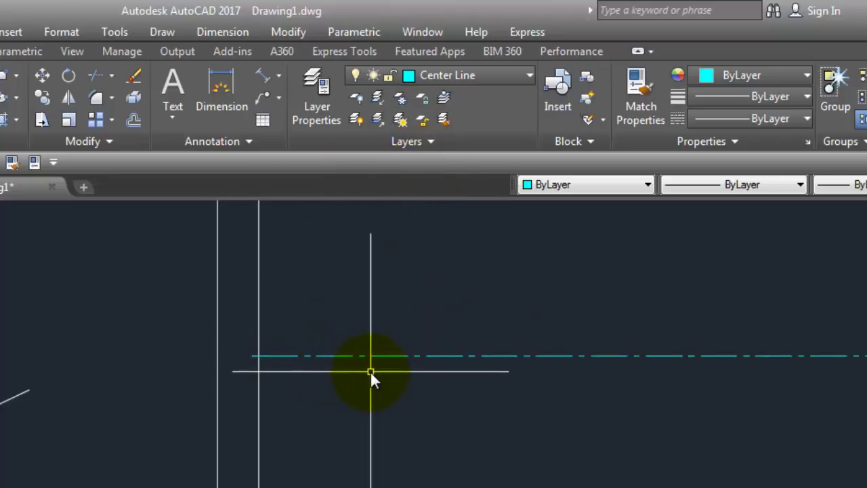
pyautogui.scroll(-3, 295, 345)
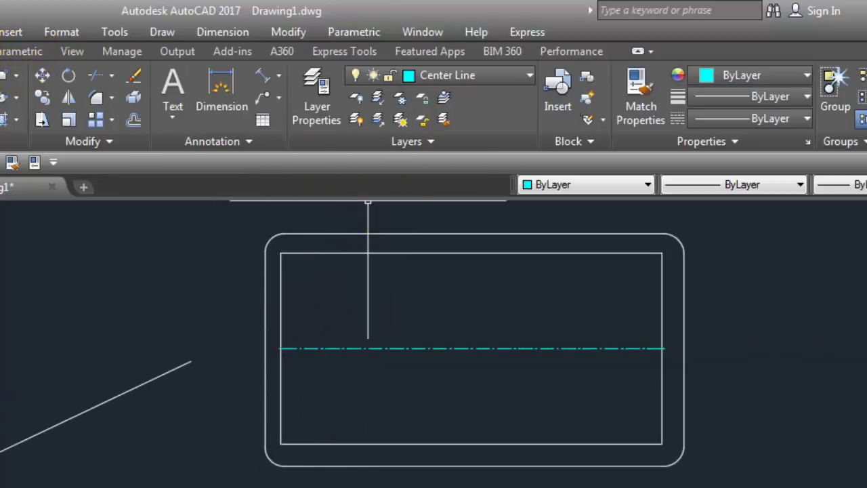
pyautogui.click(3, 50)
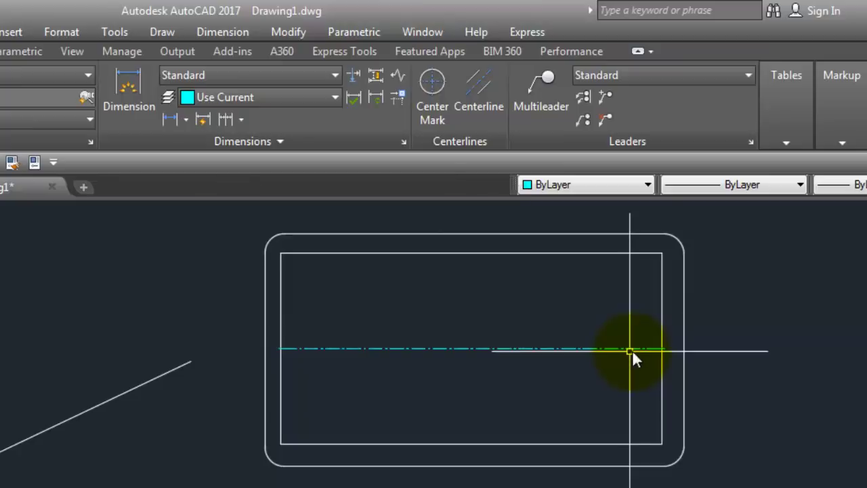
pyautogui.scroll(8, 633, 350)
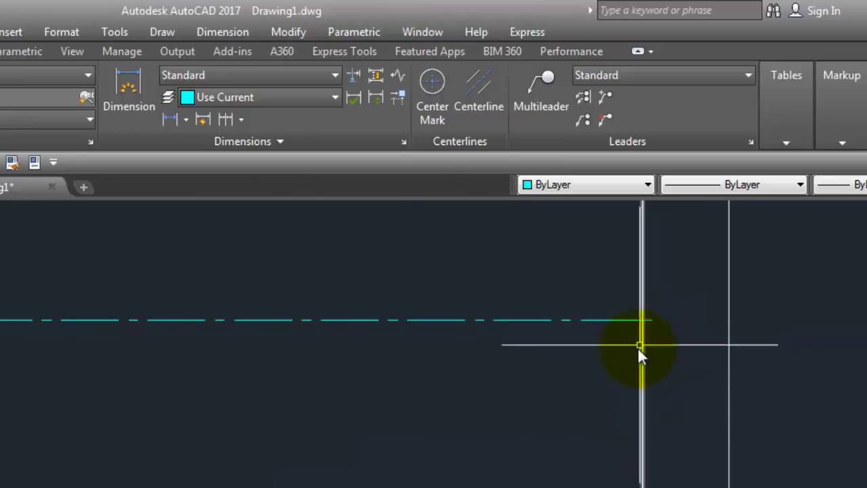
pyautogui.scroll(4, 649, 320)
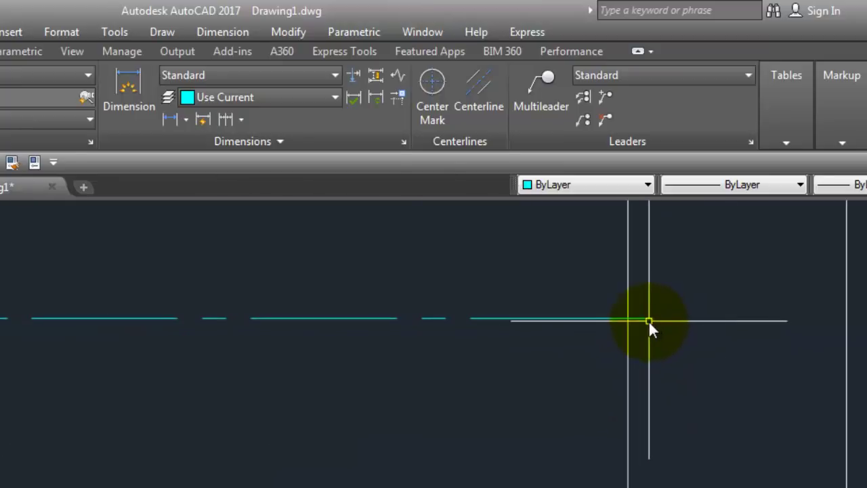
pyautogui.scroll(-8, 689, 329)
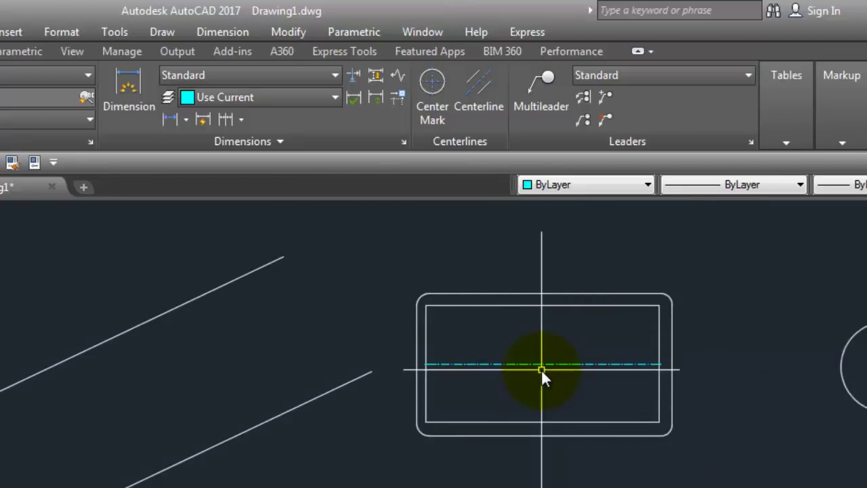
# - Stretch the right end of the rectangle's centerline outward so it extends past the outer rounded rectangle
pyautogui.click(544, 363)
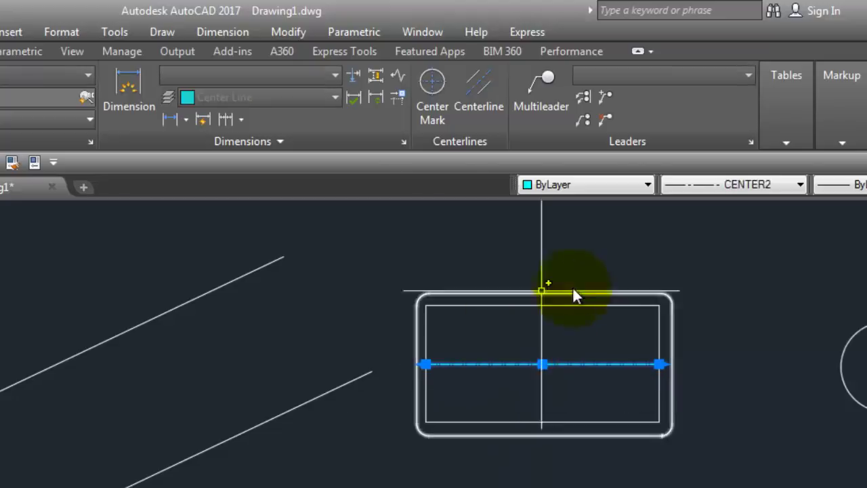
pyautogui.scroll(4, 494, 372)
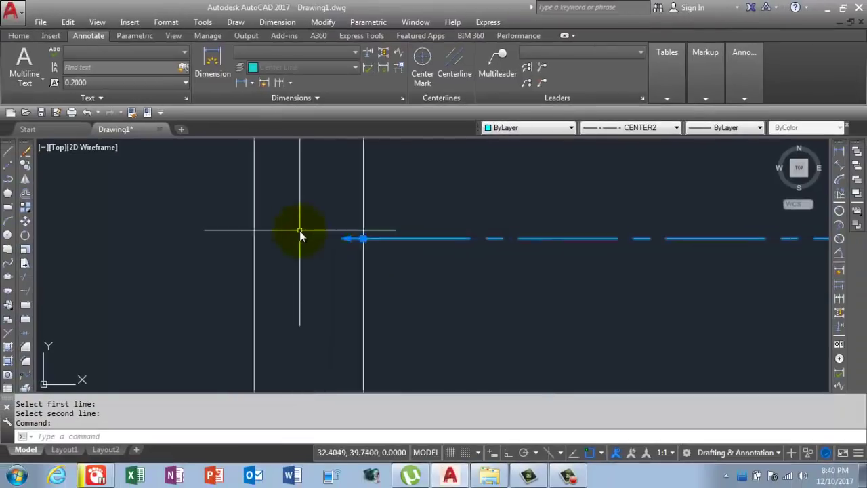
pyautogui.scroll(-2, 614, 370)
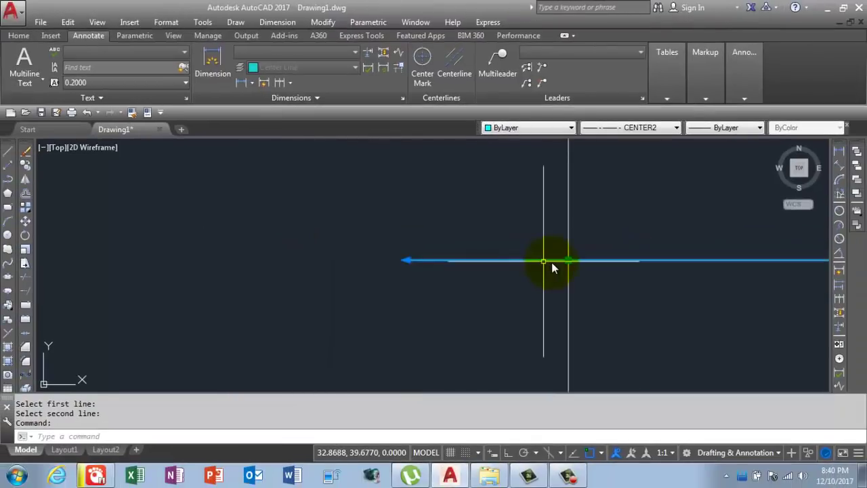
pyautogui.scroll(-3, 339, 274)
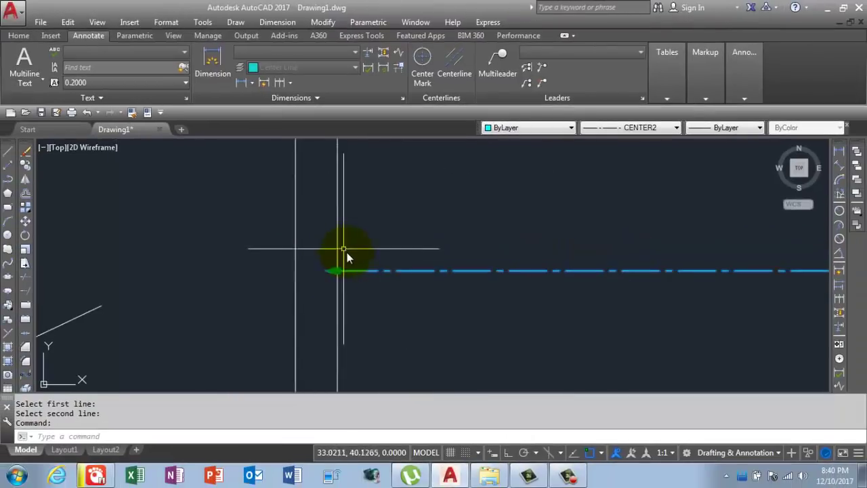
pyautogui.scroll(-4, 346, 257)
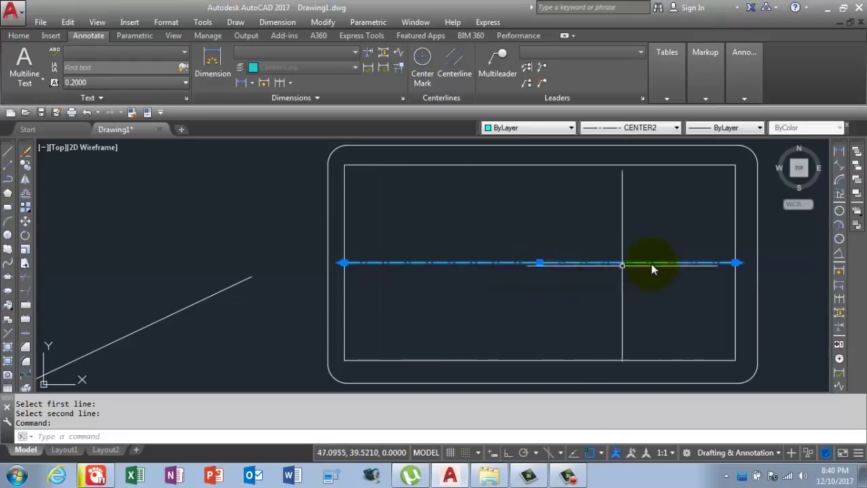
pyautogui.scroll(3, 718, 264)
pyautogui.scroll(-1, 208, 307)
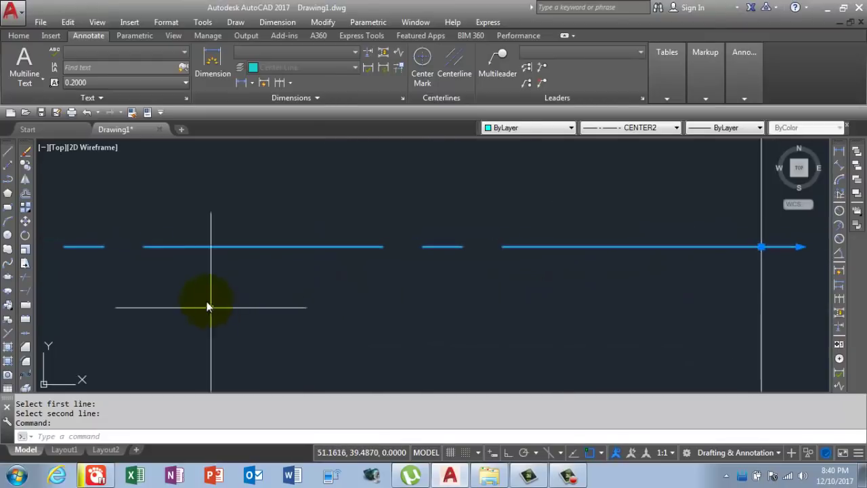
pyautogui.scroll(-2, 208, 306)
pyautogui.click(354, 284)
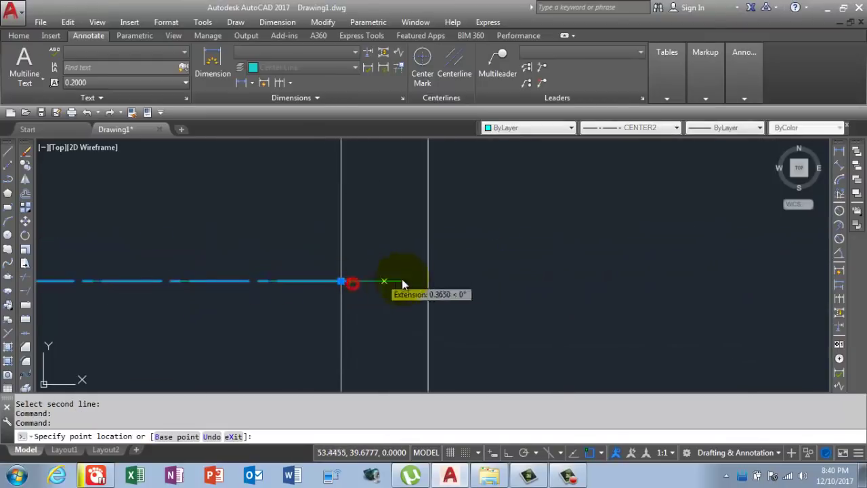
pyautogui.click(538, 280)
pyautogui.scroll(-2, 321, 287)
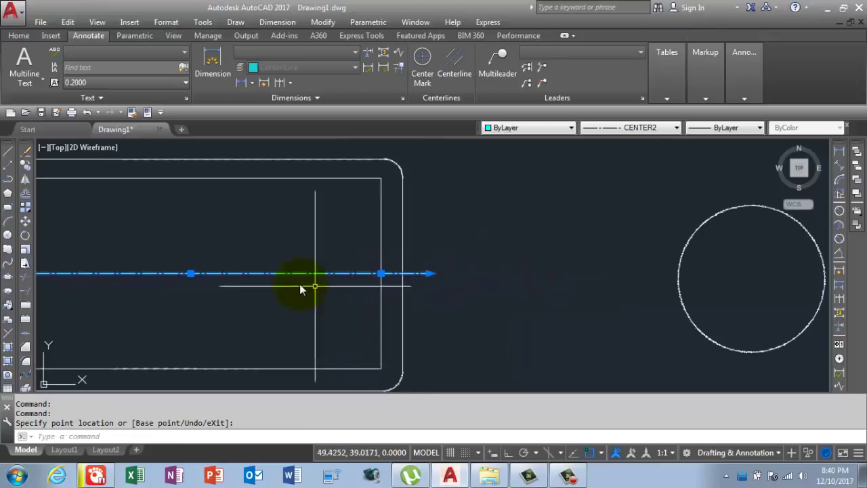
# - Extend the left end of the rectangle's centerline outward by 5 units
pyautogui.moveTo(194, 283); pyautogui.dragTo(555, 248, button='middle')
pyautogui.scroll(5, 378, 236)
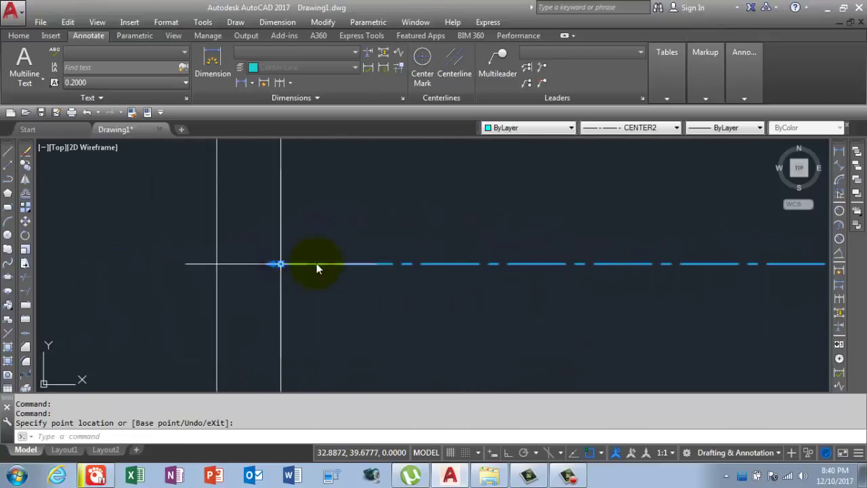
pyautogui.scroll(-4, 316, 267)
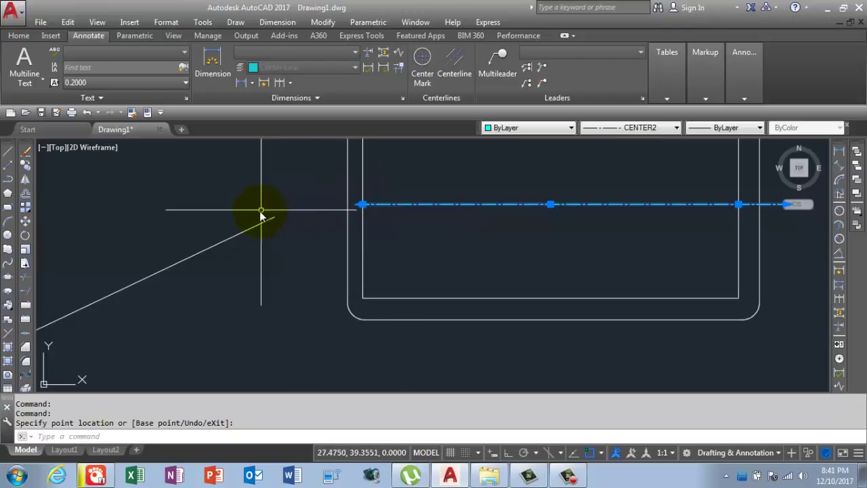
pyautogui.click(361, 205)
pyautogui.click(363, 204)
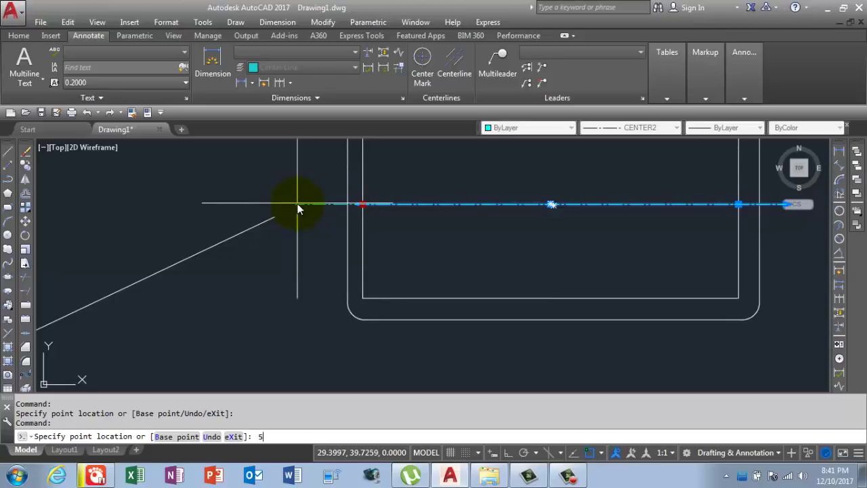
pyautogui.press('Return')
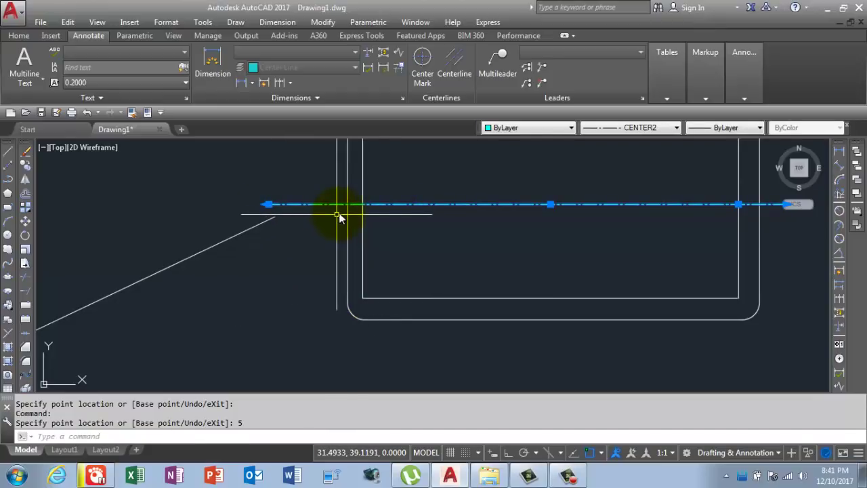
pyautogui.scroll(-3, 399, 247)
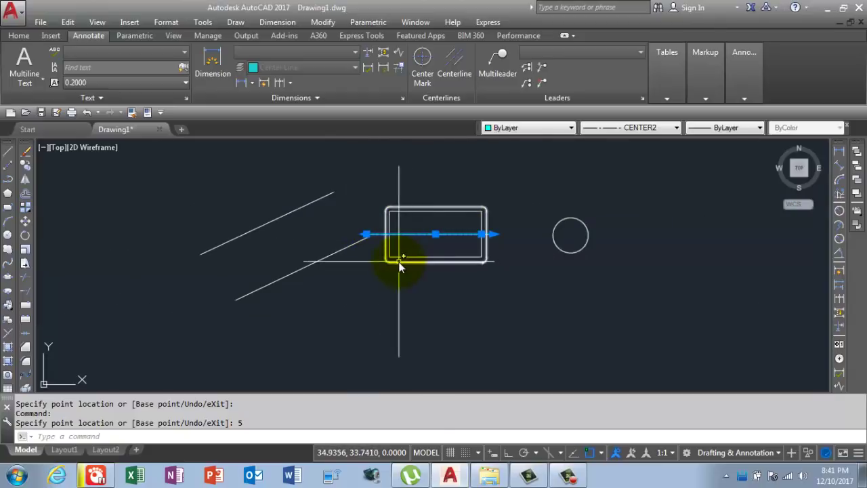
pyautogui.click(309, 264)
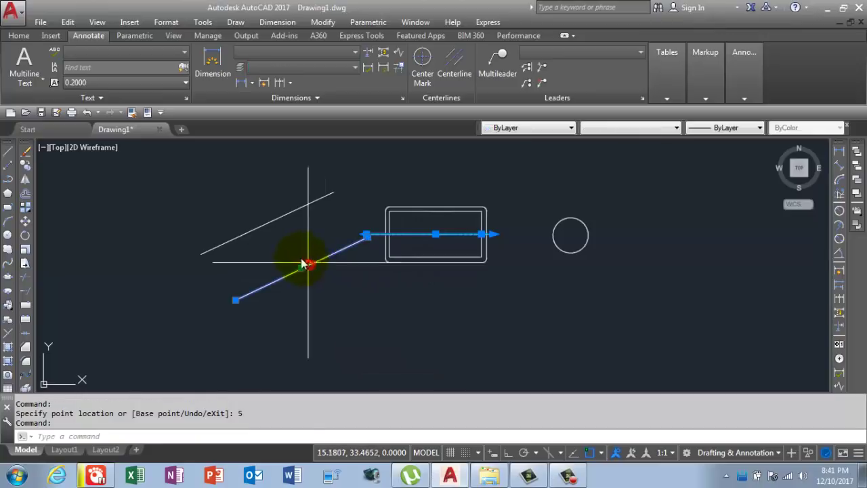
pyautogui.click(274, 223)
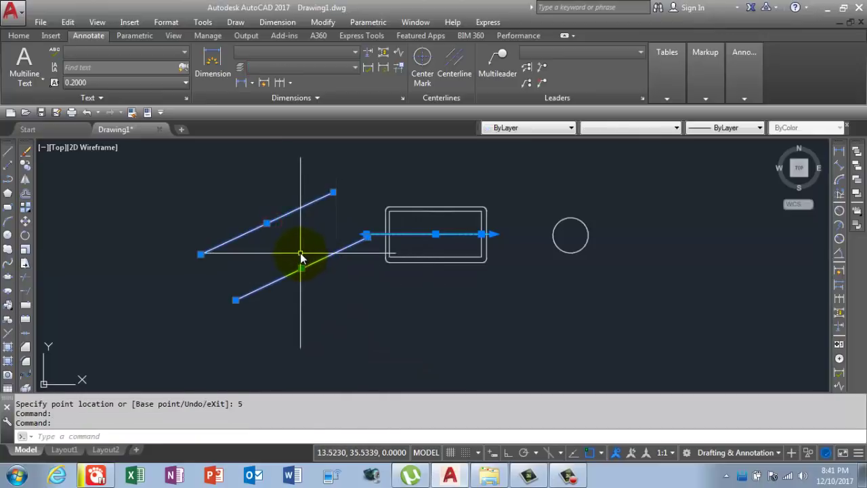
pyautogui.press('Escape')
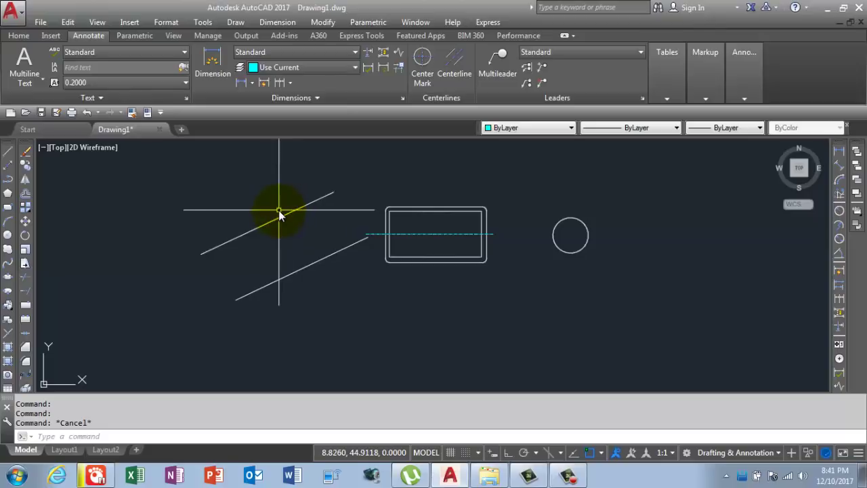
# - Create a centerline between the two parallel slanted lines
pyautogui.click(453, 72)
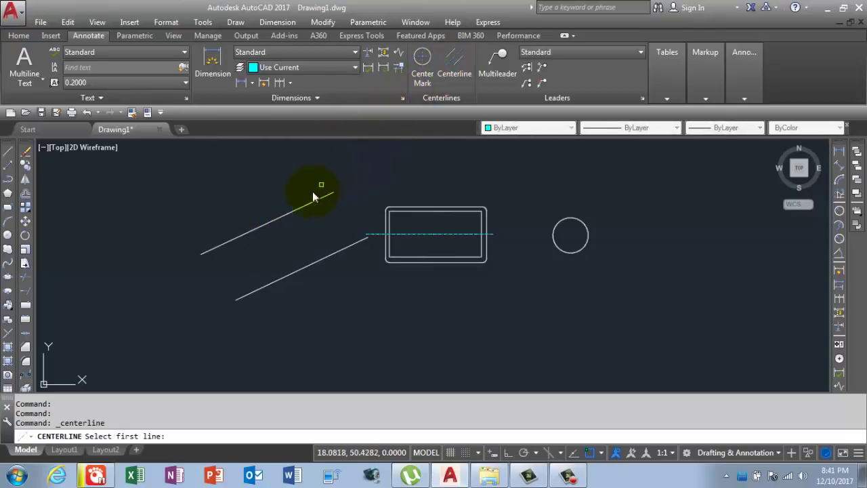
pyautogui.click(275, 216)
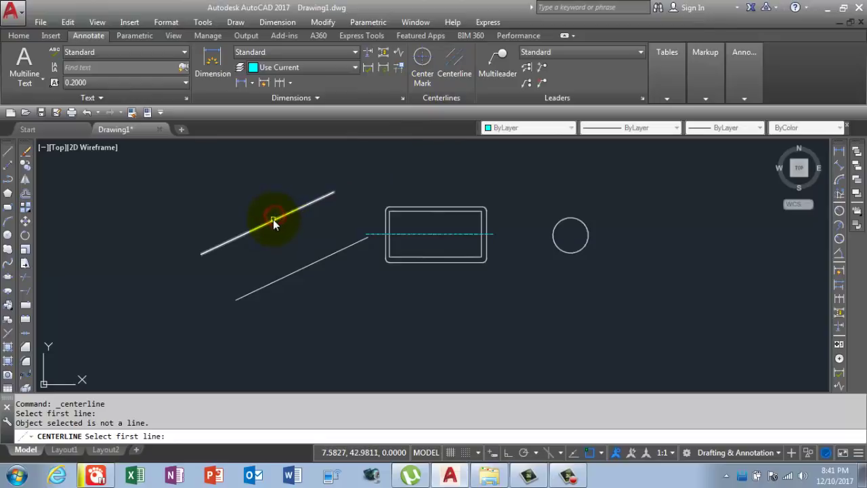
pyautogui.click(273, 220)
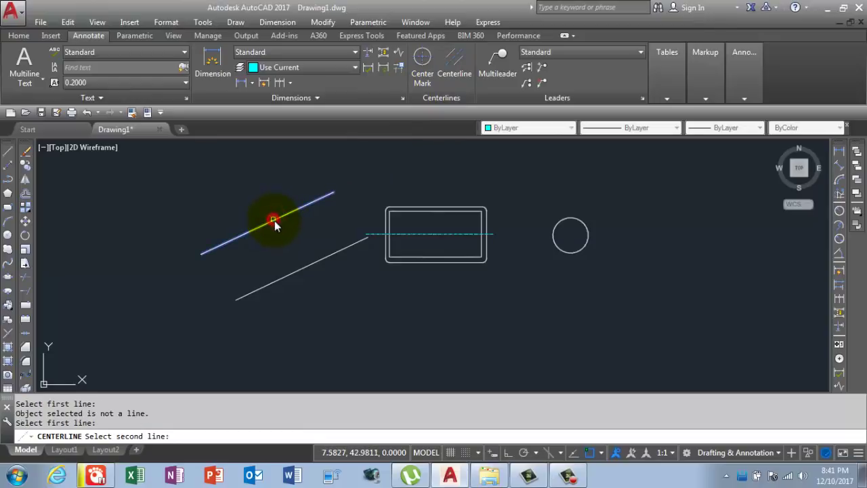
pyautogui.click(290, 276)
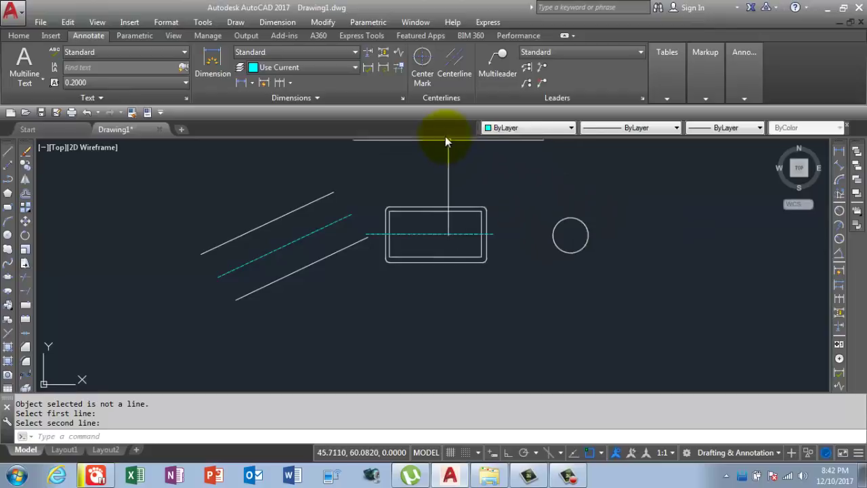
# - Add a center mark to the circle and finish the command
pyautogui.click(425, 65)
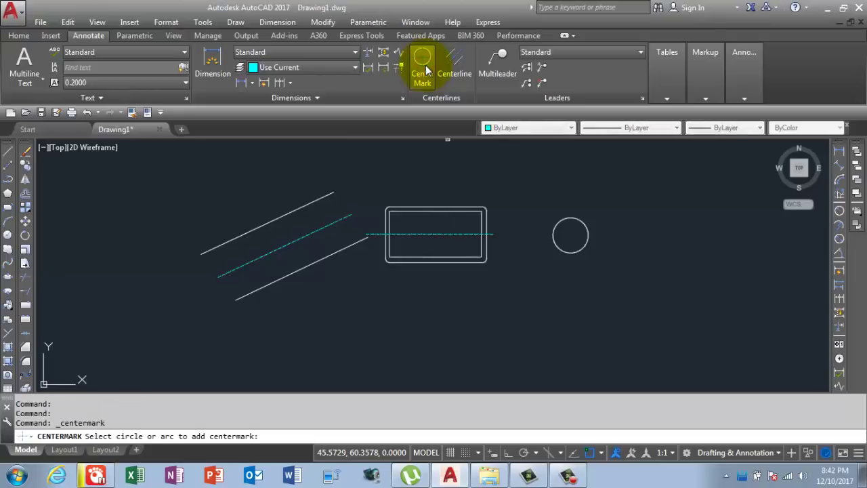
pyautogui.click(568, 223)
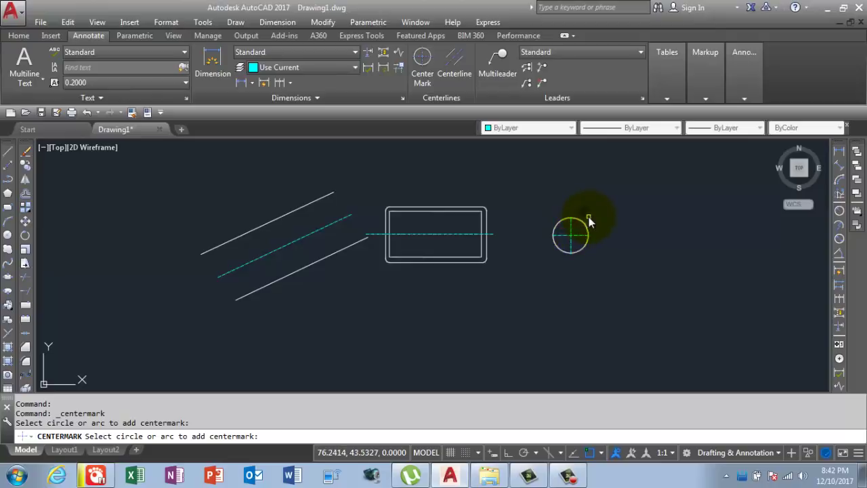
pyautogui.press('Return')
# - Examine where the center mark's arms end at the circle's edge, and select the mark to inspect its grips
pyautogui.scroll(5, 576, 227)
pyautogui.scroll(3, 540, 200)
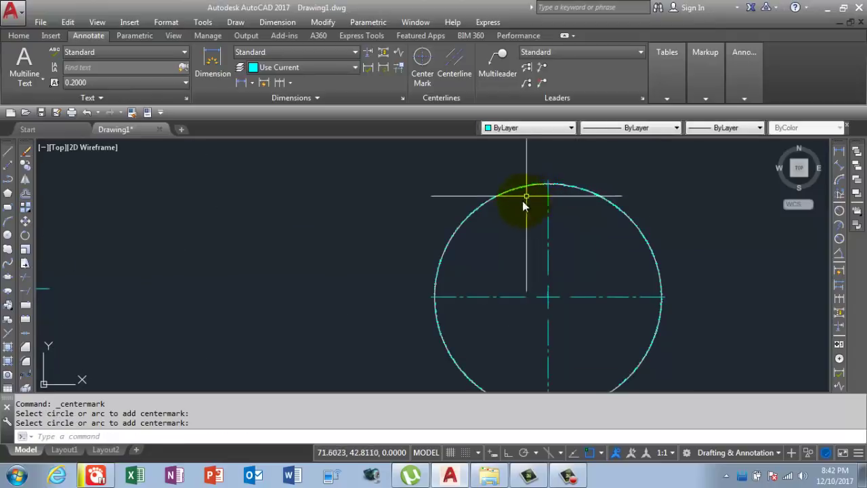
pyautogui.scroll(-2, 668, 329)
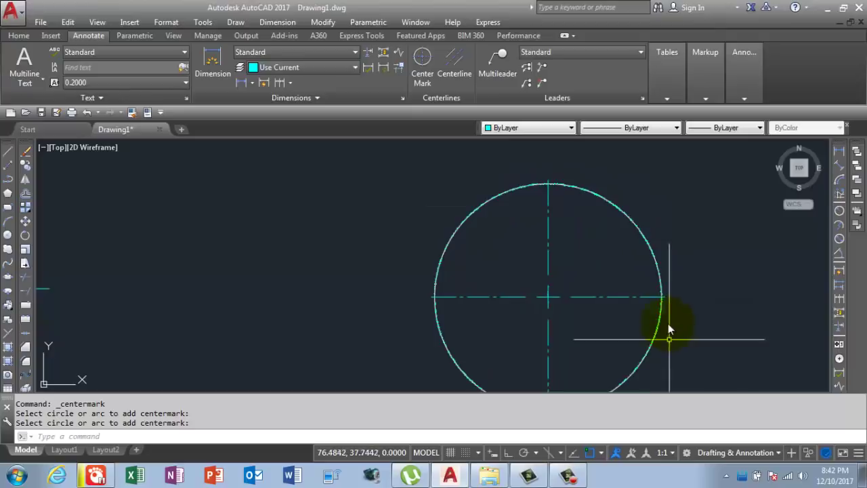
pyautogui.scroll(2, 664, 306)
pyautogui.scroll(-3, 664, 281)
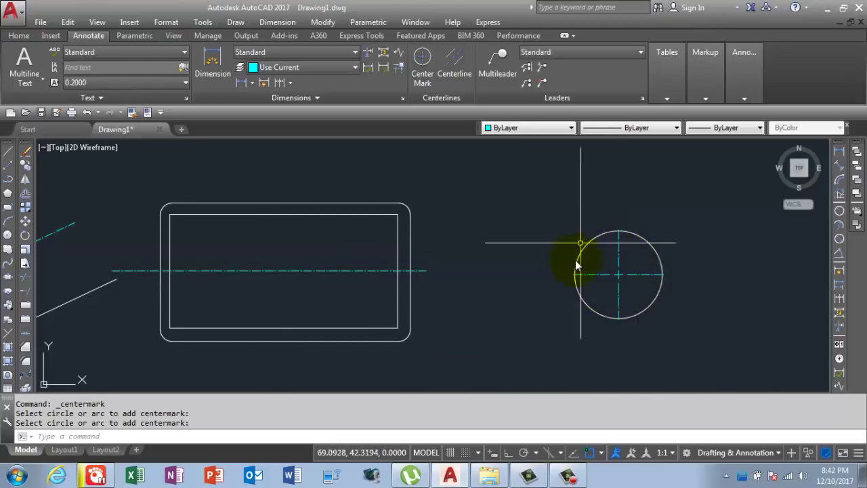
pyautogui.scroll(5, 621, 278)
pyautogui.click(621, 278)
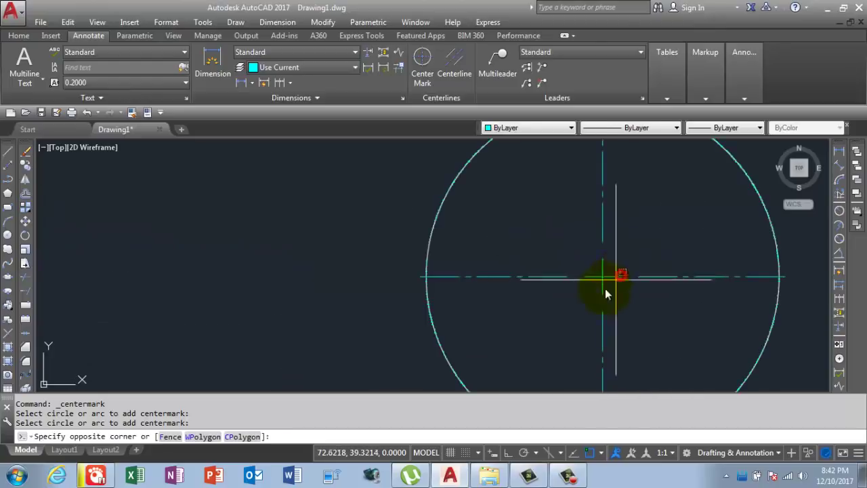
pyautogui.click(617, 294)
pyautogui.scroll(-4, 617, 294)
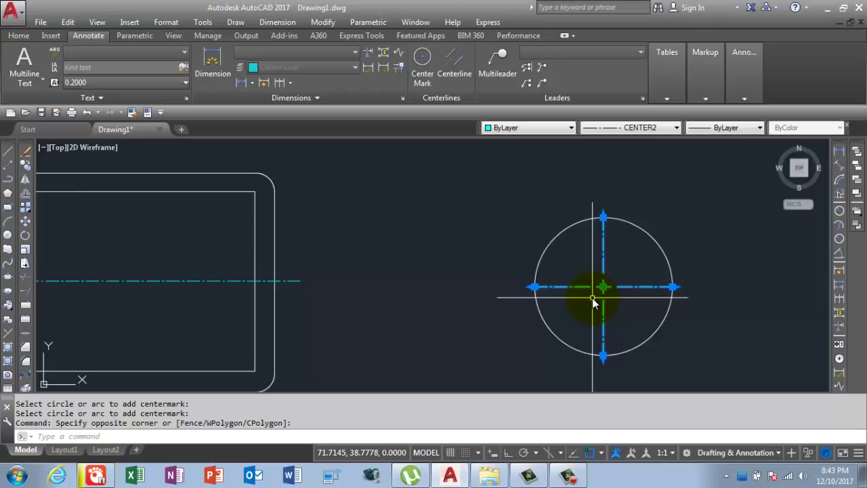
# - Draw a larger circle around the existing one, centered on its center mark
pyautogui.write('c')
pyautogui.press('Return')
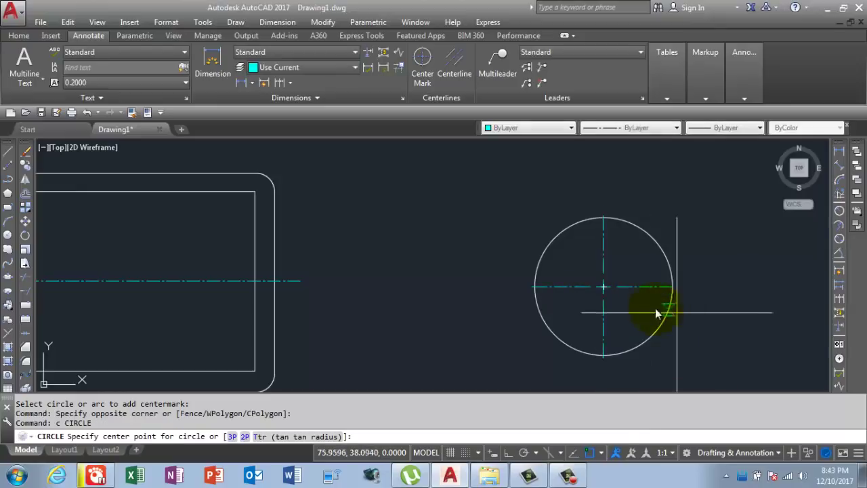
pyautogui.scroll(6, 600, 293)
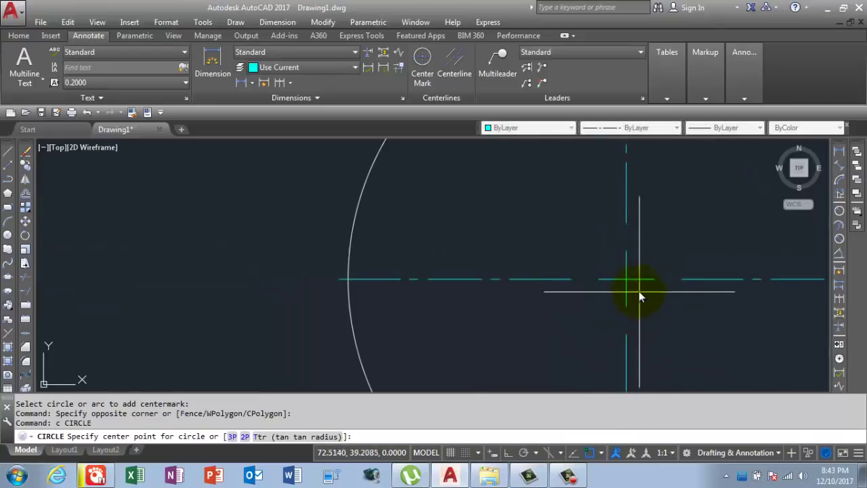
pyautogui.click(628, 280)
pyautogui.scroll(-8, 626, 283)
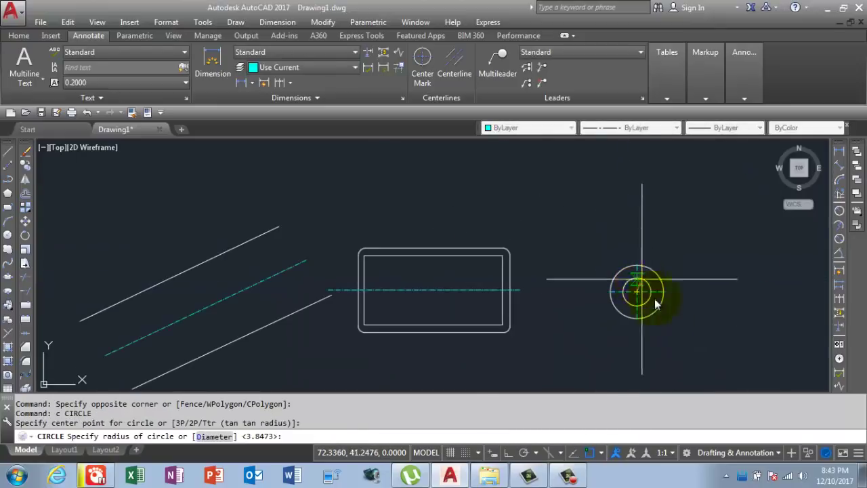
pyautogui.scroll(2, 637, 306)
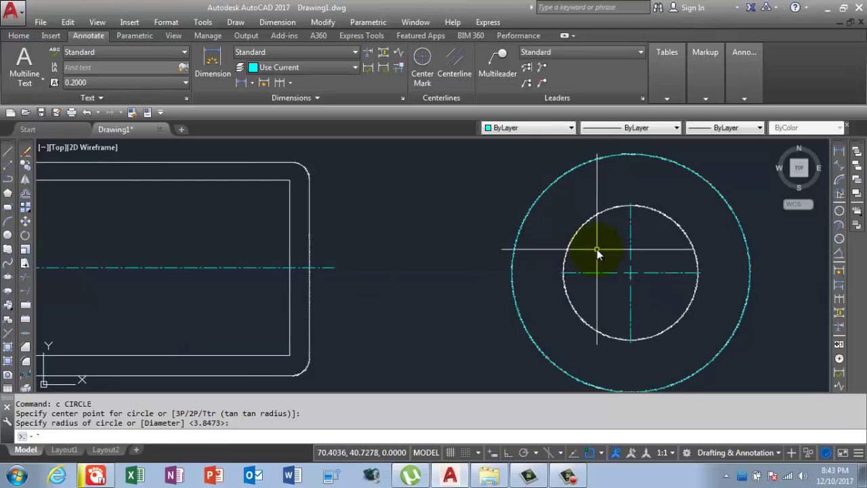
pyautogui.press('Escape')
# - Stretch both horizontal arms of the center mark out to the left and right quadrants of the larger circle
pyautogui.click(643, 275)
pyautogui.click(626, 256)
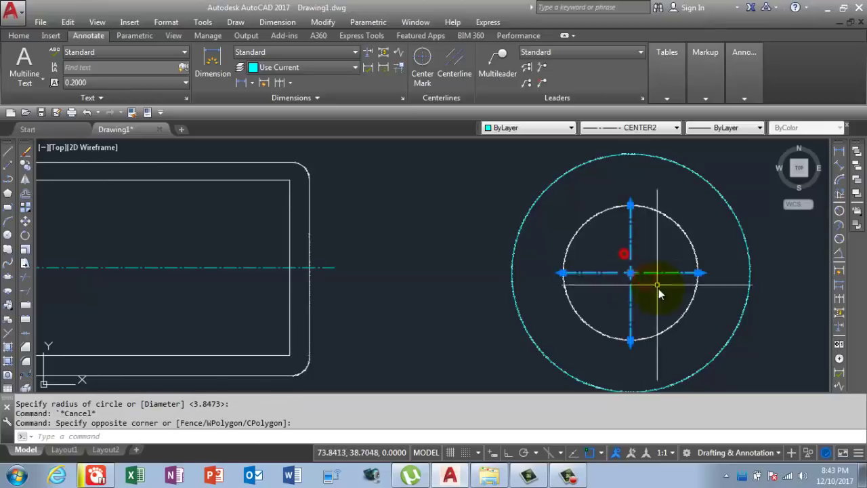
pyautogui.click(563, 272)
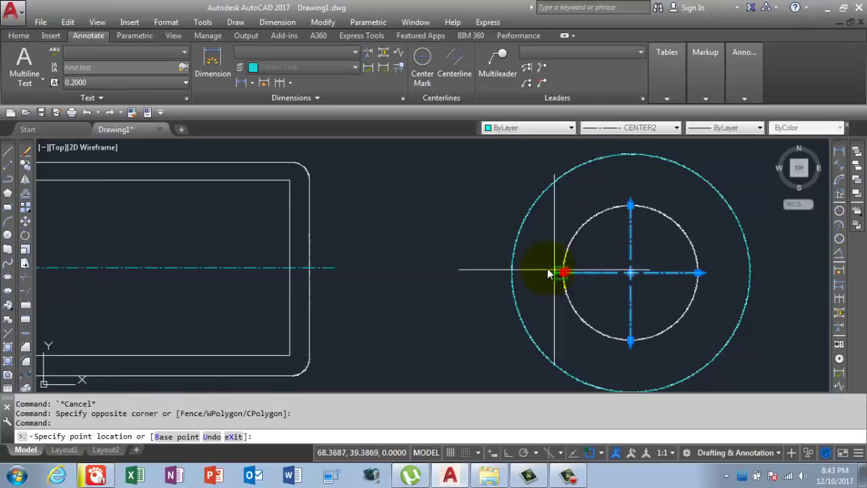
pyautogui.click(512, 272)
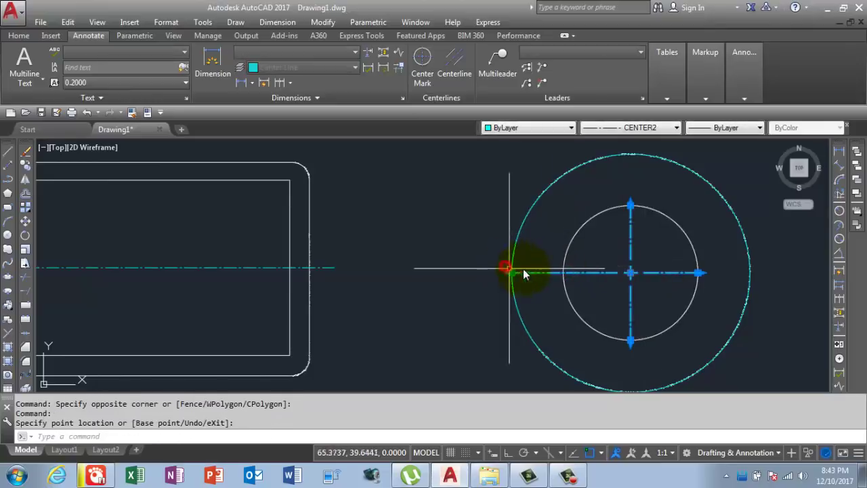
pyautogui.click(701, 272)
pyautogui.click(750, 273)
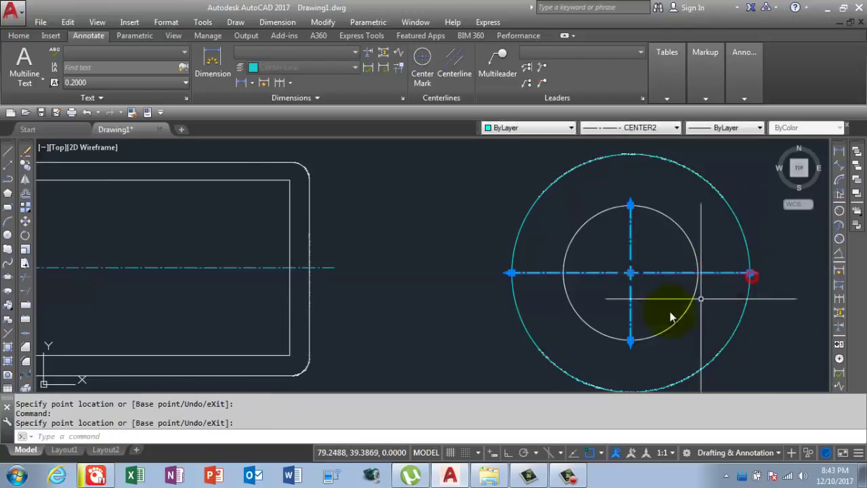
# - Stretch both vertical arms of the center mark to the bottom and top quadrants of the larger circle, and clear the selection
pyautogui.click(630, 340)
pyautogui.scroll(-3, 629, 385)
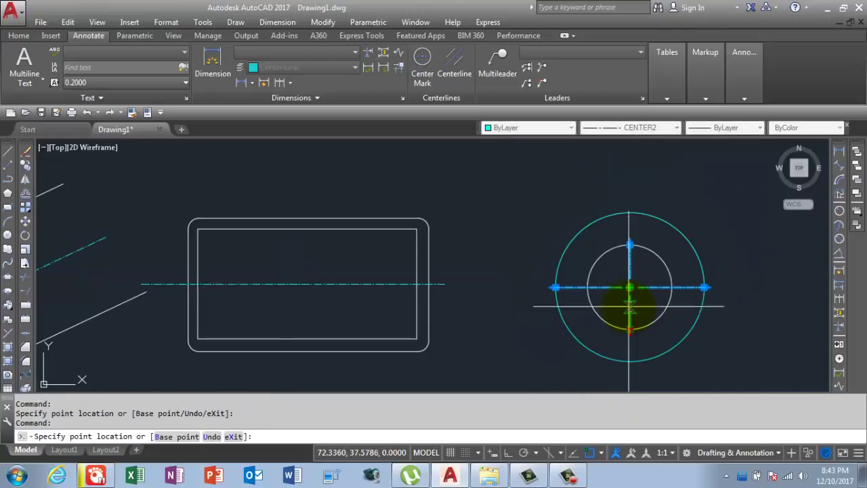
pyautogui.scroll(6, 617, 311)
pyautogui.click(620, 381)
pyautogui.scroll(-3, 617, 365)
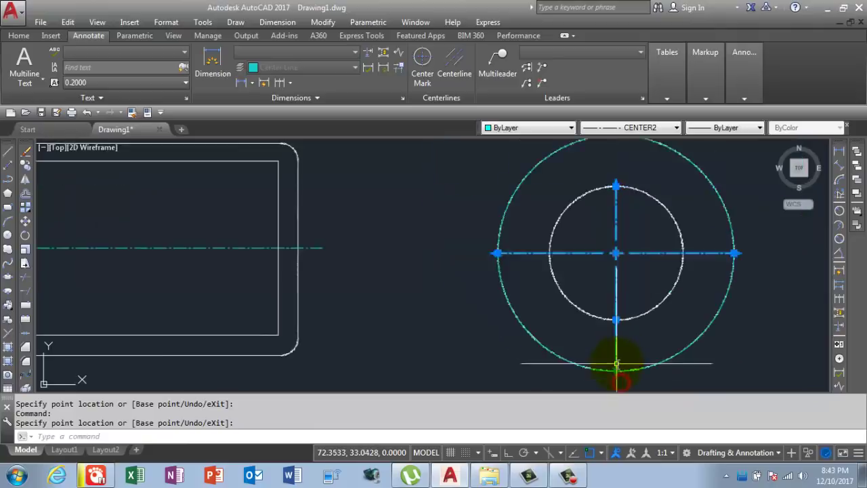
pyautogui.click(617, 253)
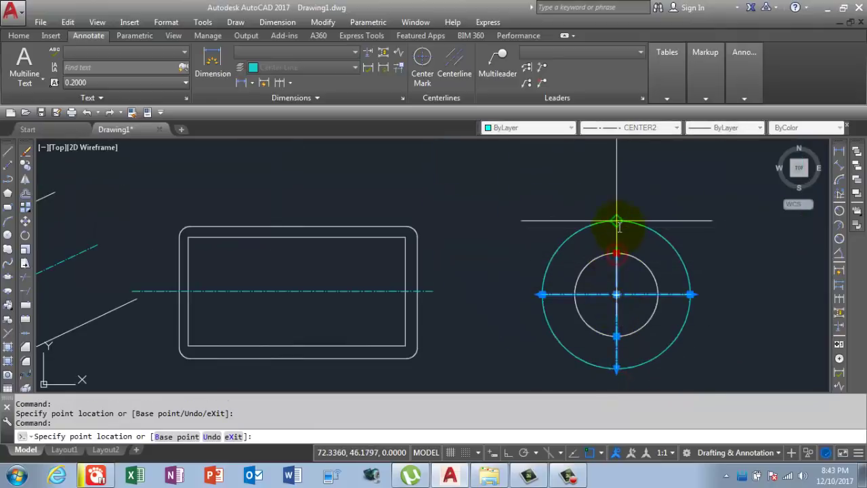
pyautogui.click(617, 221)
pyautogui.press('Escape')
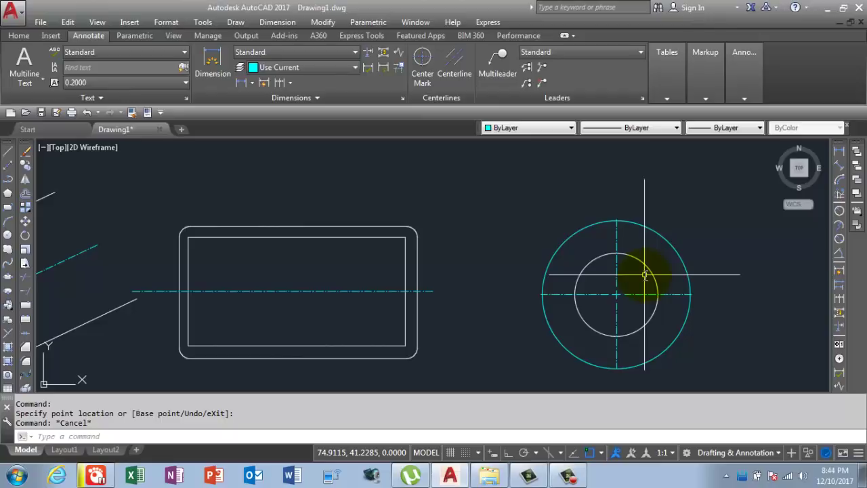
pyautogui.scroll(5, 194, 305)
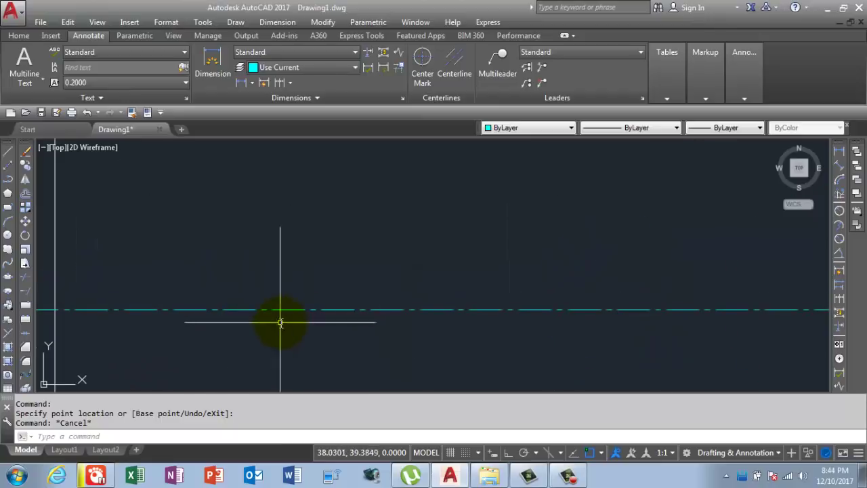
pyautogui.scroll(4, 287, 309)
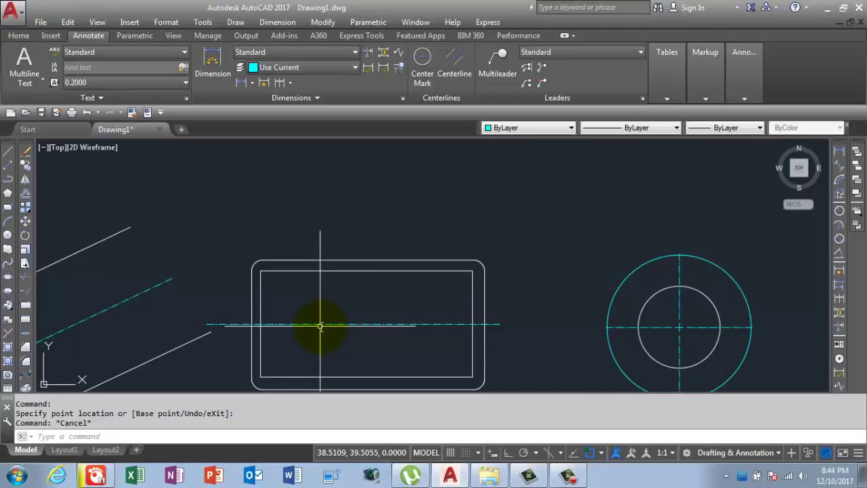
pyautogui.scroll(-3, 325, 271)
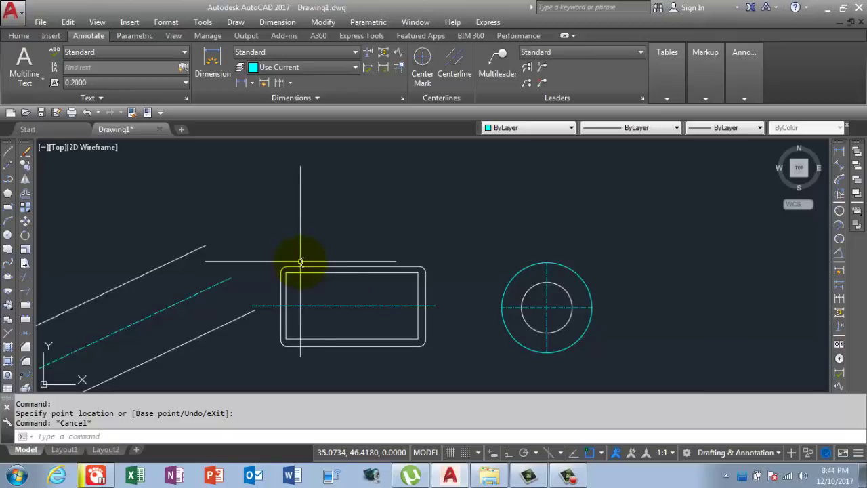
pyautogui.scroll(4, 332, 308)
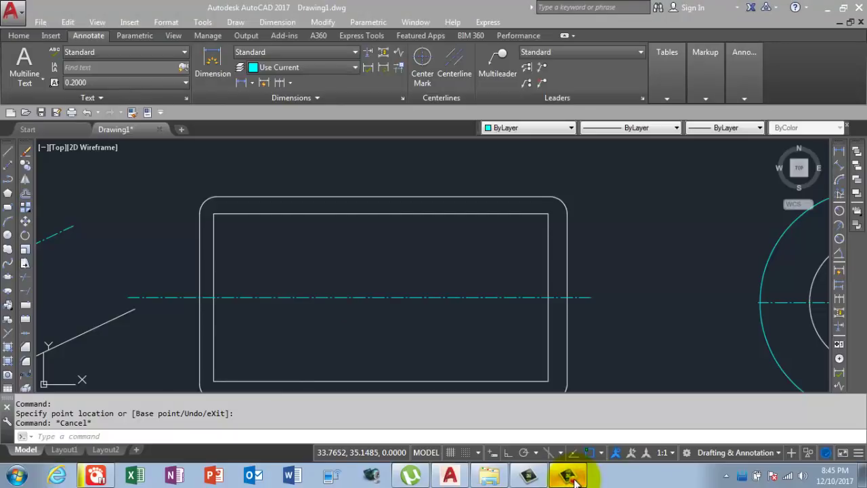
pyautogui.click(841, 421)
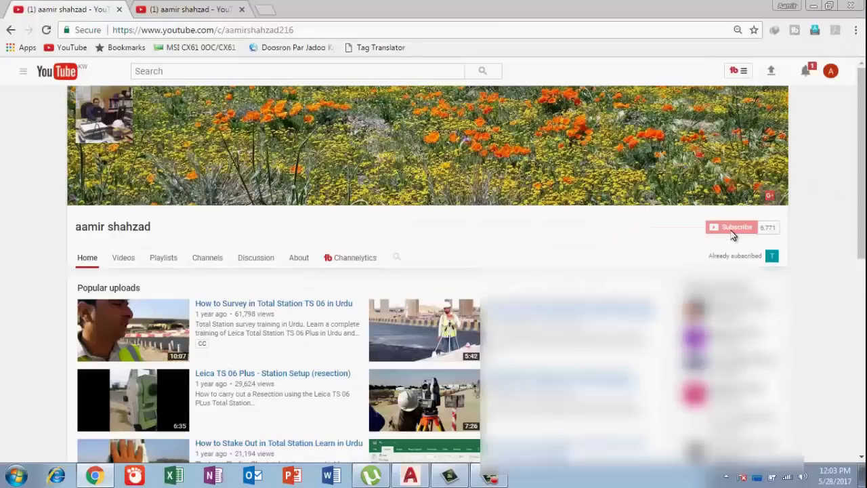
# - On the YouTube channel page, subscribe to the channel and save the setting to receive all of its notifications
pyautogui.click(733, 231)
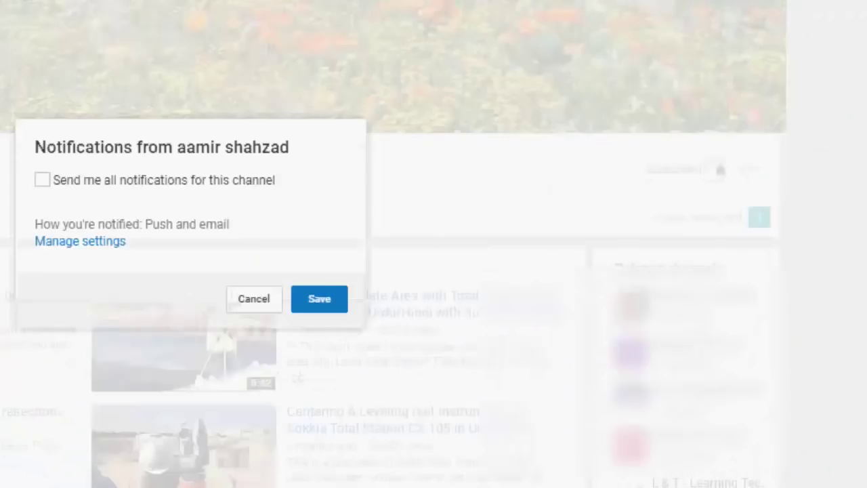
pyautogui.click(100, 184)
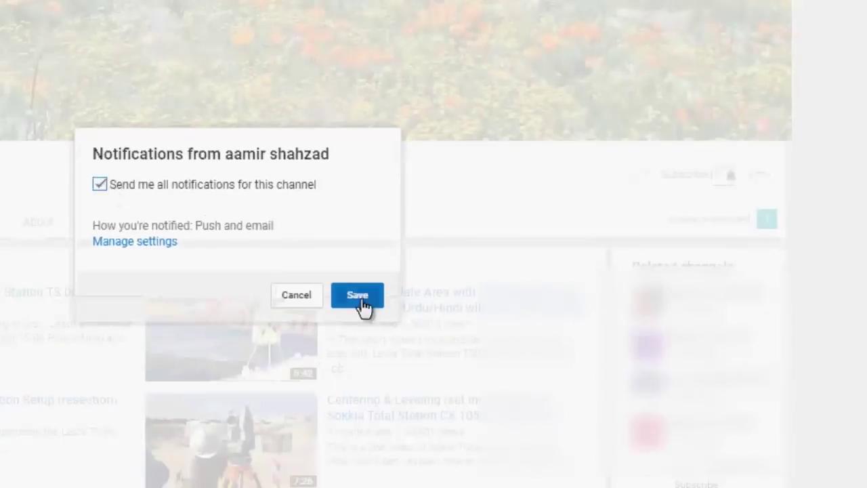
pyautogui.click(362, 300)
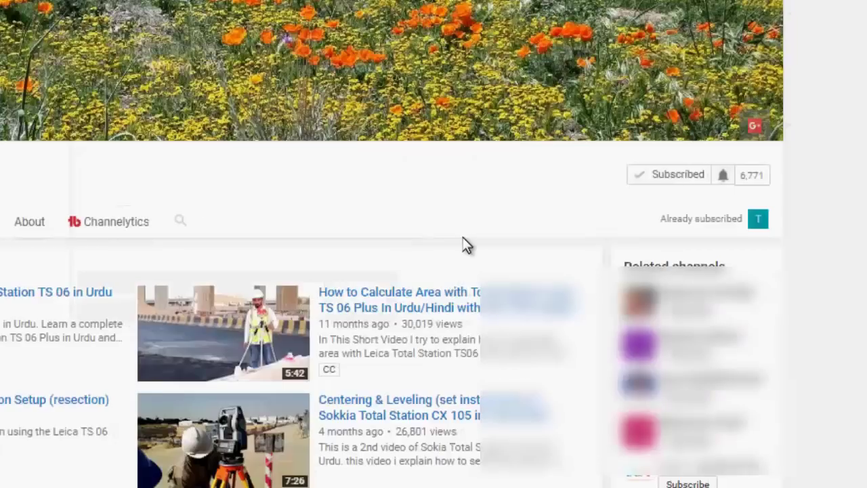